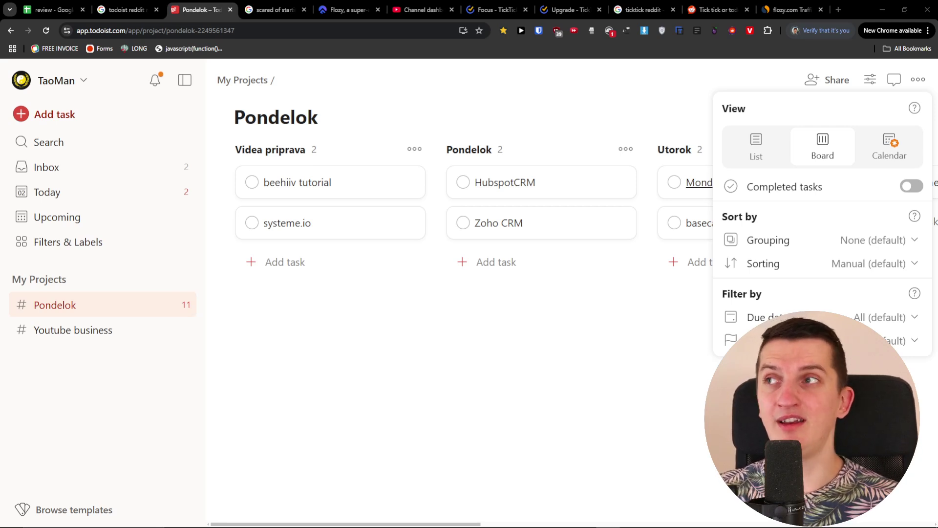
- Close the view options and browse Inbox, Today, Upcoming and Filters & Labels before returning to Pondelok
click(386, 313)
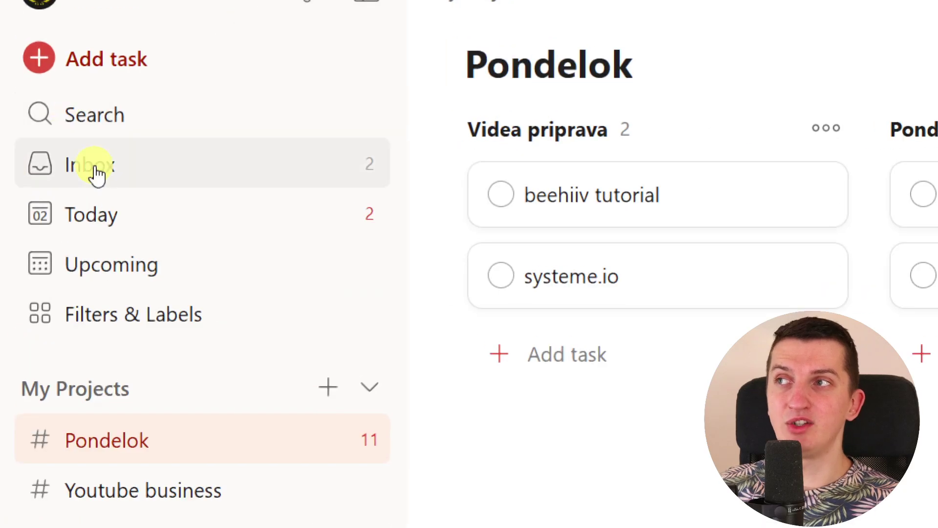
click(115, 182)
click(98, 212)
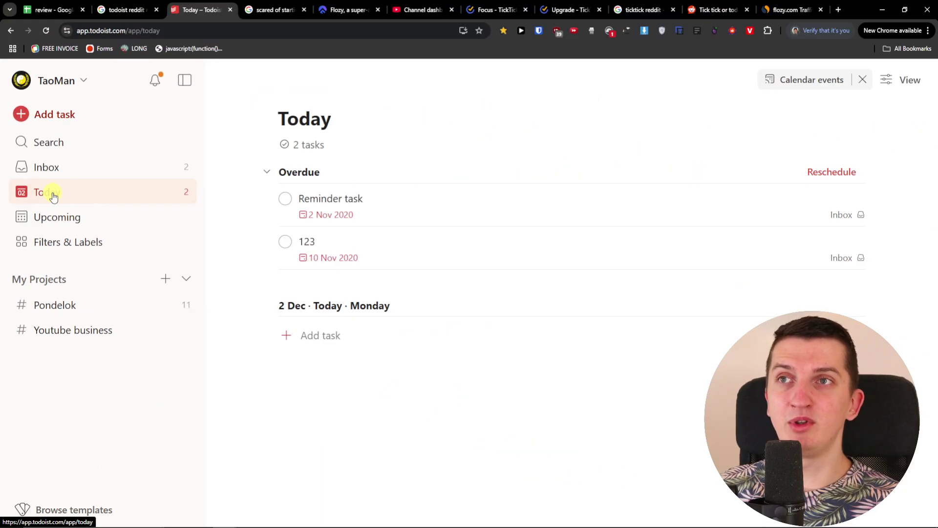
click(84, 216)
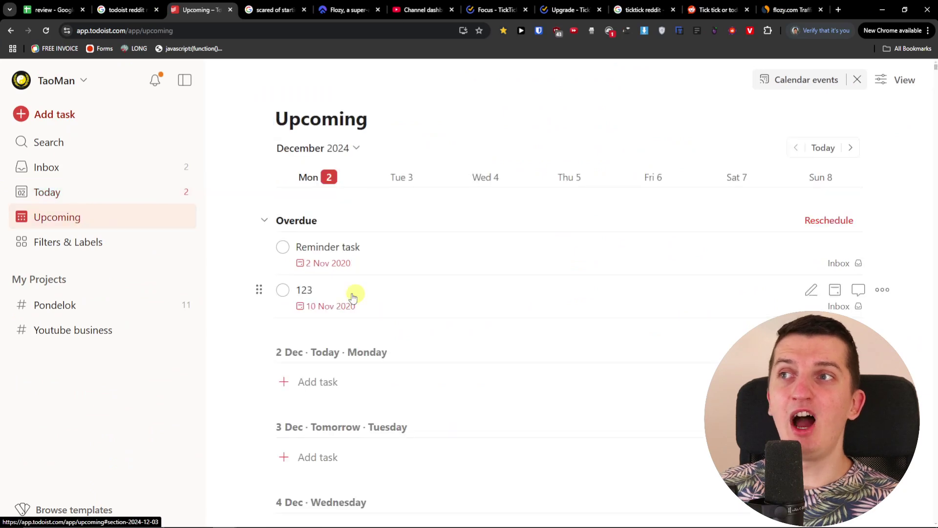
click(109, 238)
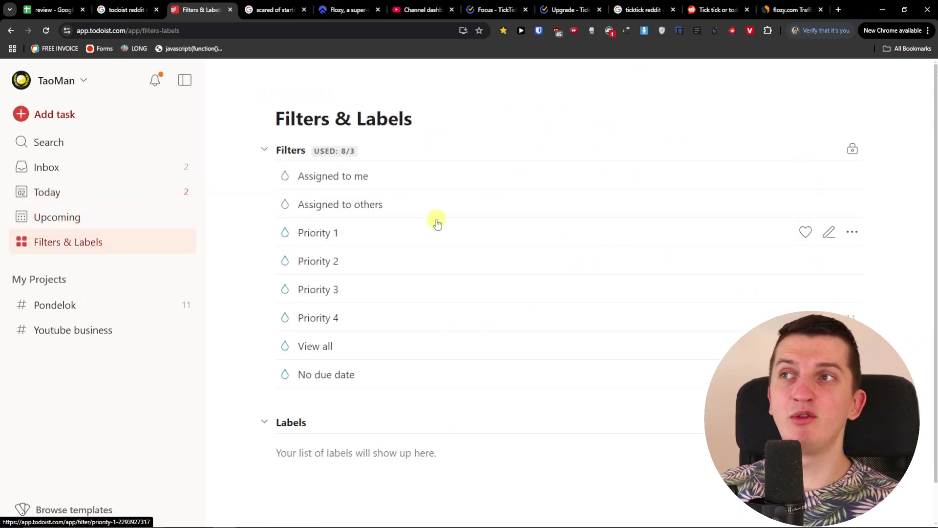
click(65, 307)
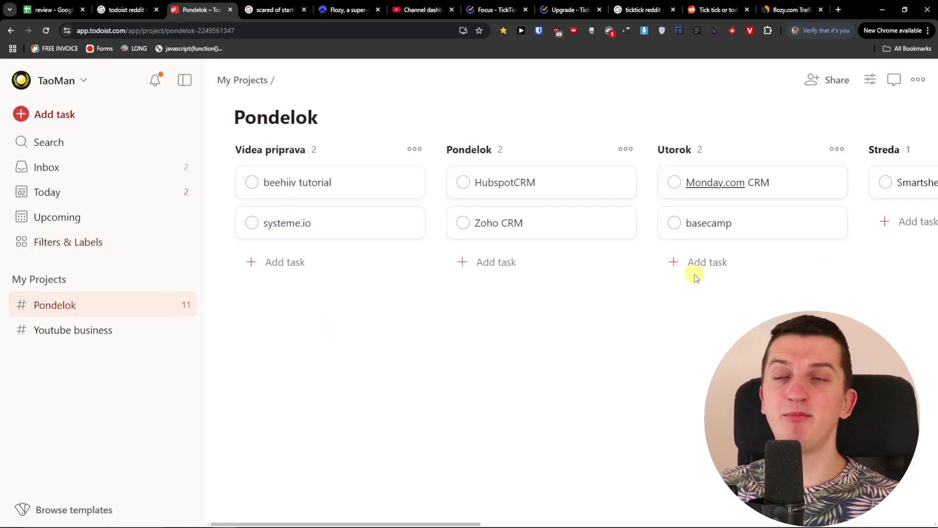
click(167, 280)
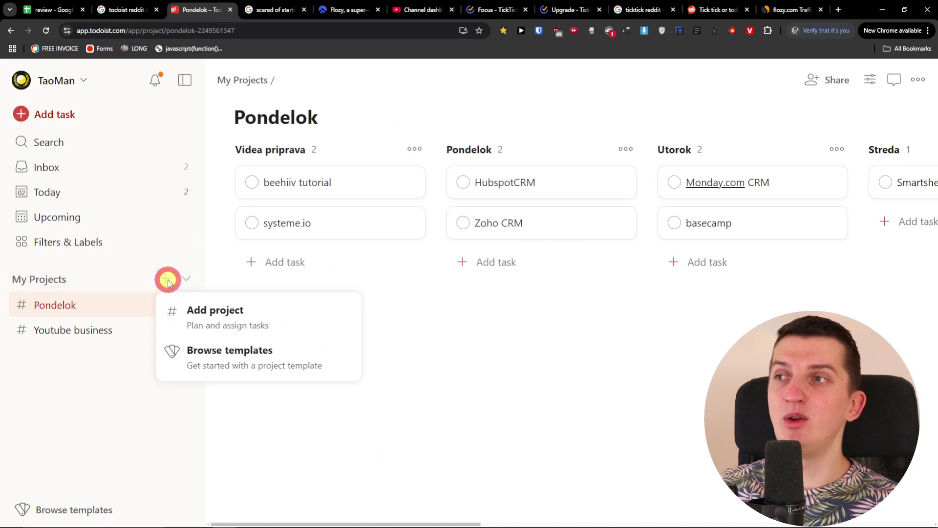
click(180, 351)
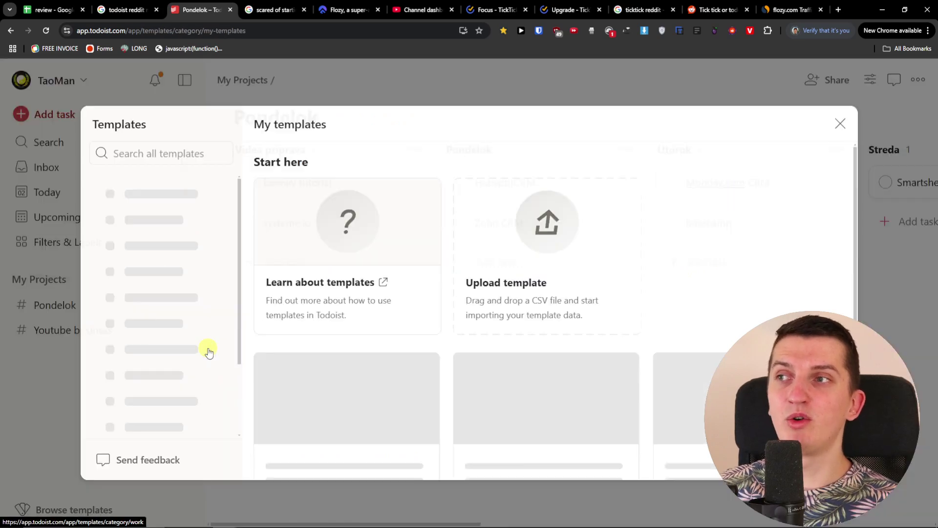
scroll(372, 315, down, 2)
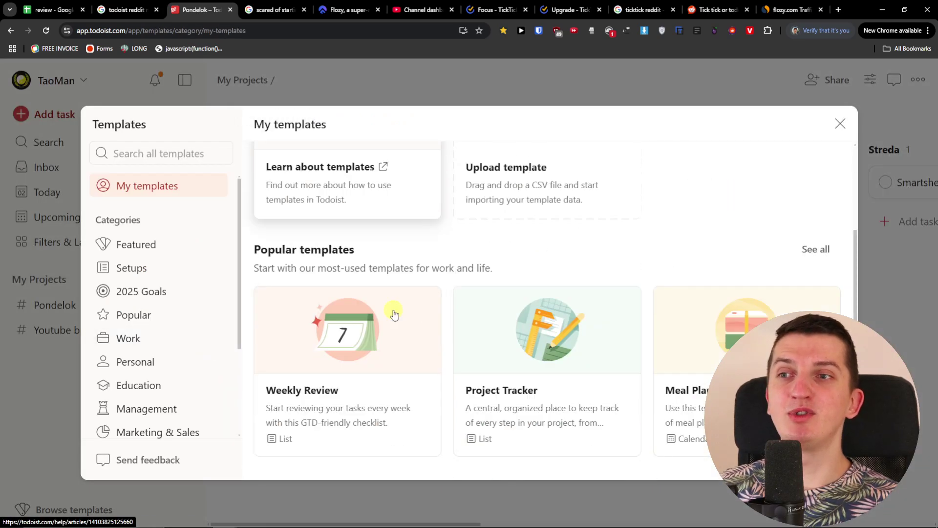
click(834, 127)
click(188, 279)
click(188, 279)
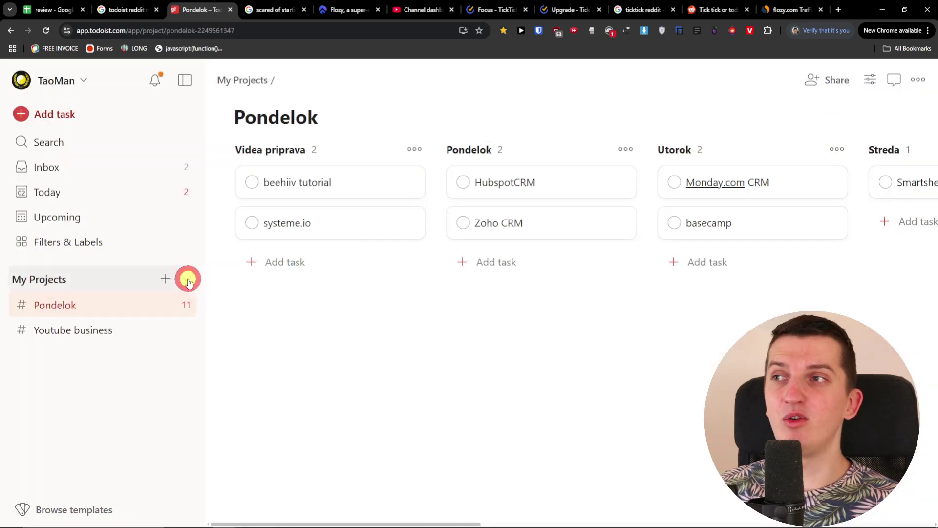
click(189, 279)
click(188, 279)
mouse_move(93, 329)
mouse_down()
mouse_move(113, 318)
mouse_move(91, 320)
mouse_up()
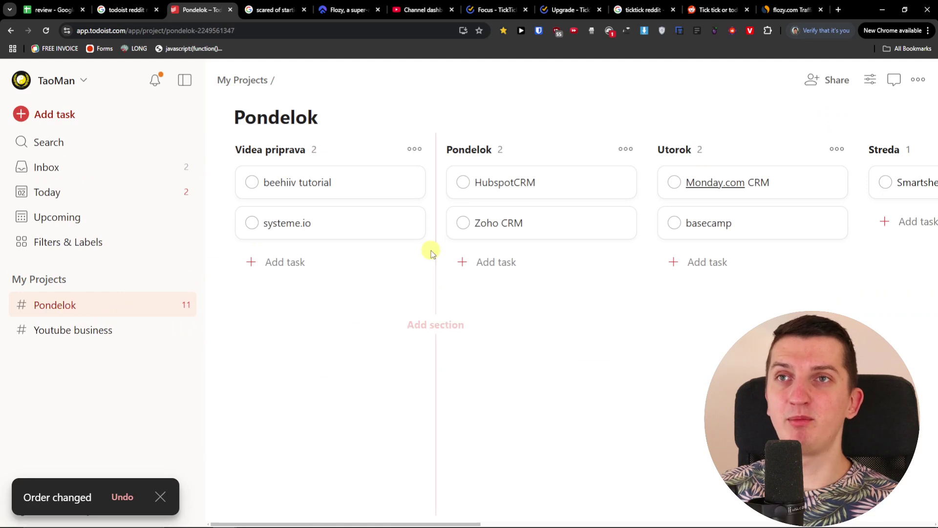
click(871, 82)
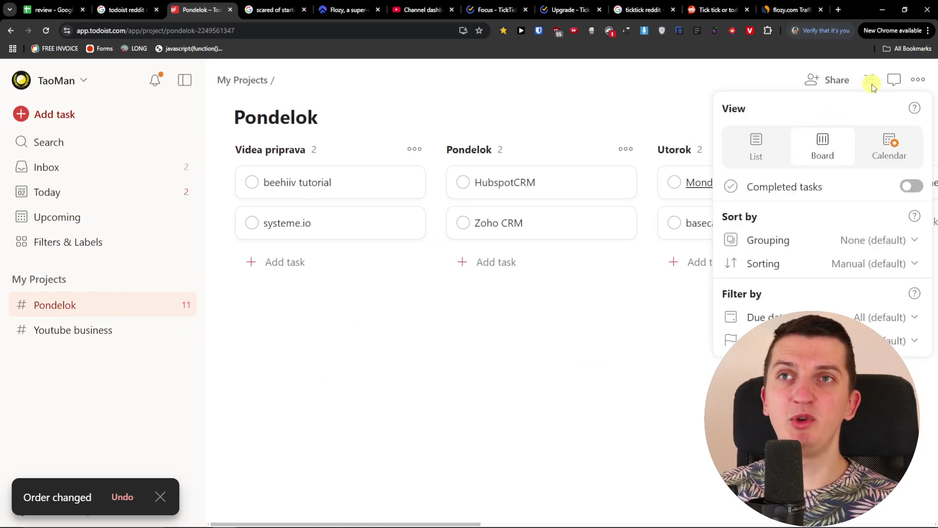
click(781, 135)
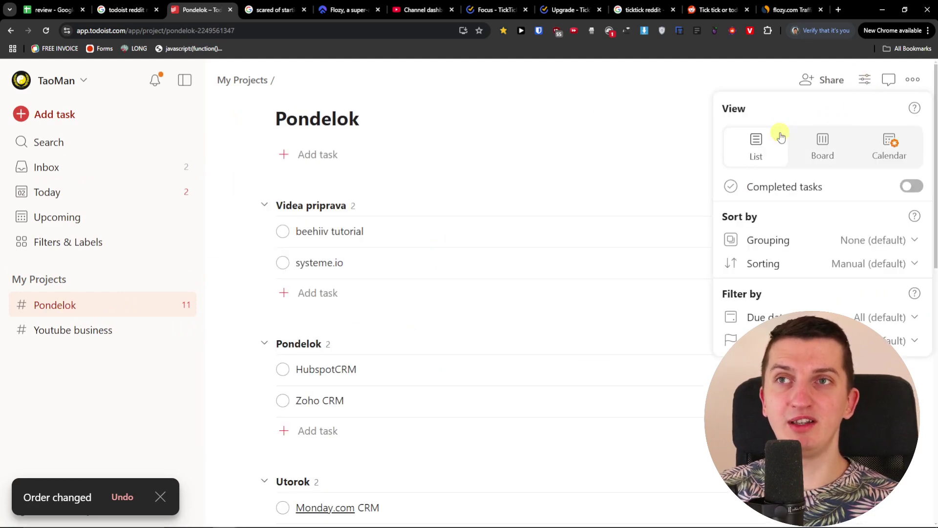
click(837, 153)
click(462, 299)
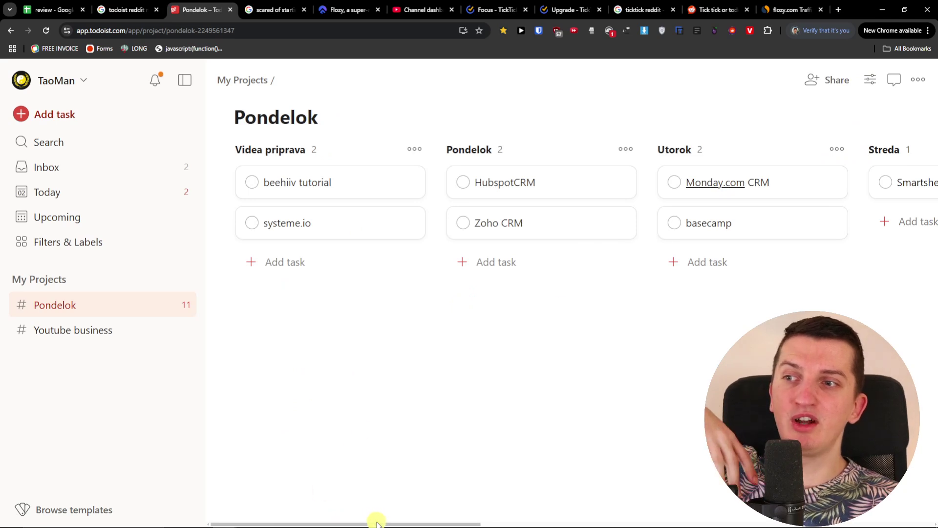
- Drag the beehiiv tutorial card into the Pondelok column and mark it complete
drag(376, 522, 343, 499)
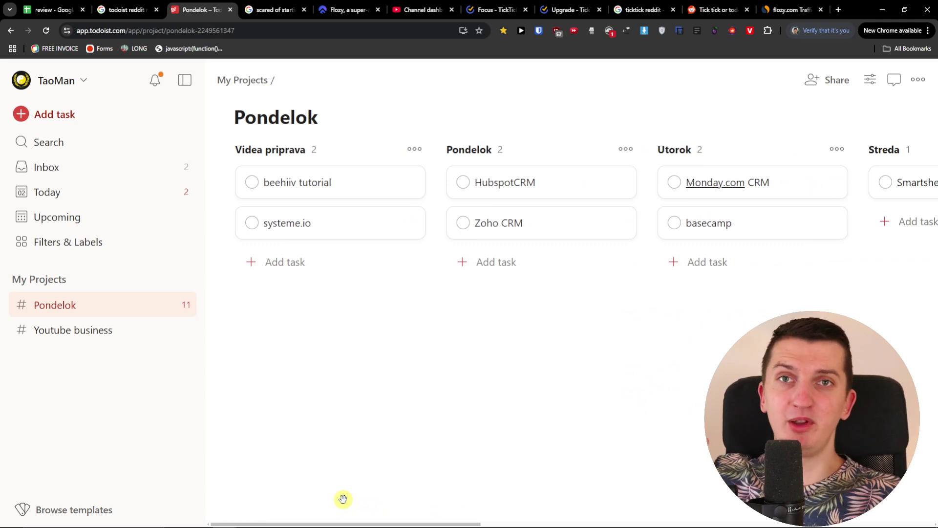
drag(288, 175, 518, 199)
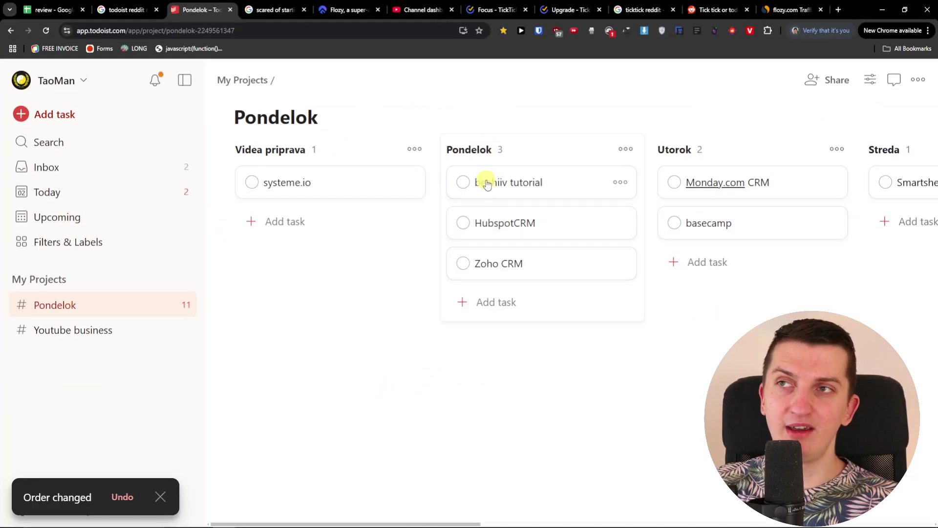
click(462, 187)
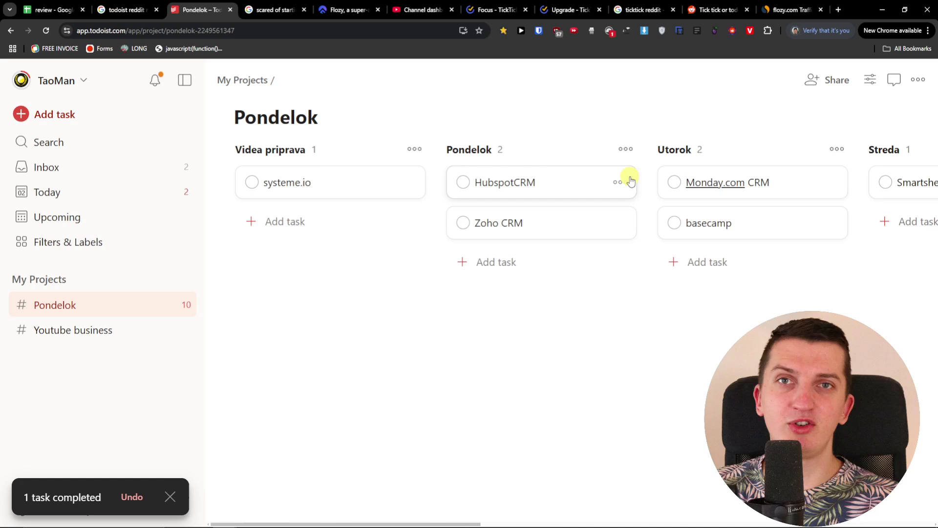
- Open the HubspotCRM task and add a sub-task named '123'
click(525, 183)
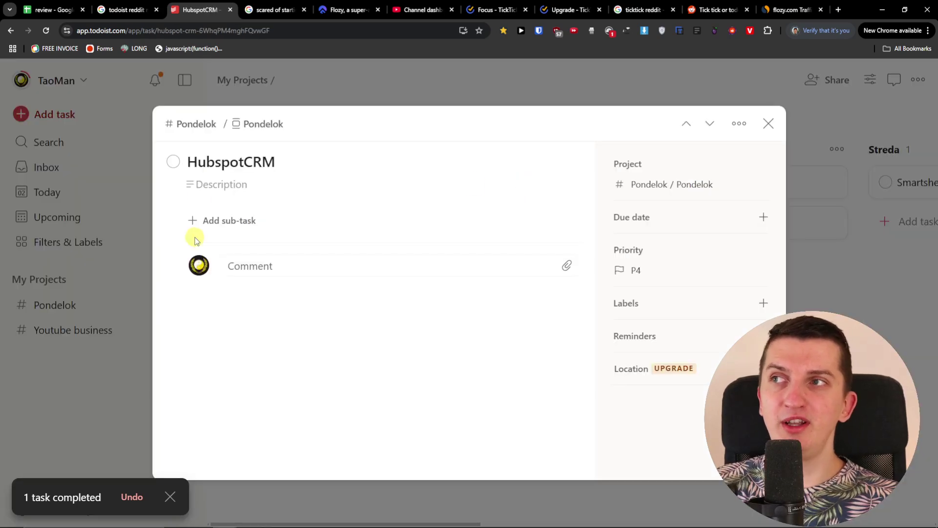
click(206, 188)
text(/)
key(BackSpace)
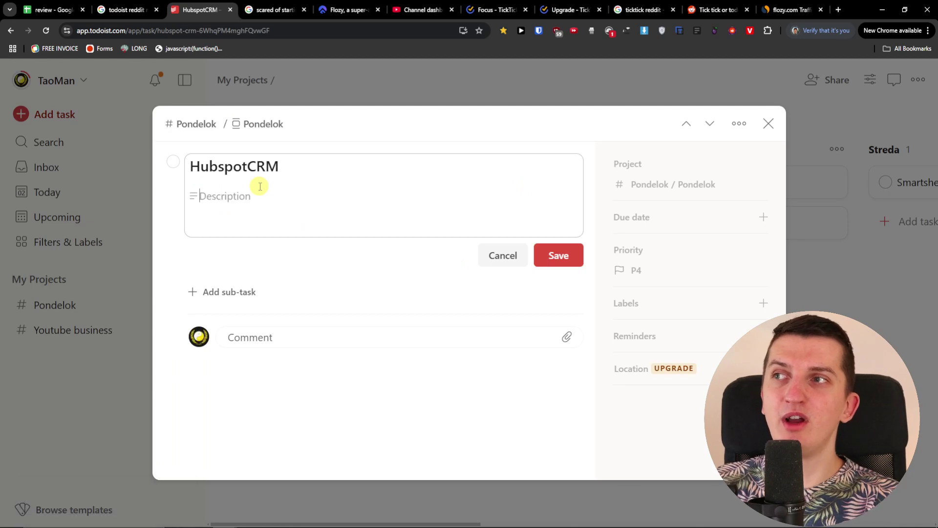
click(227, 289)
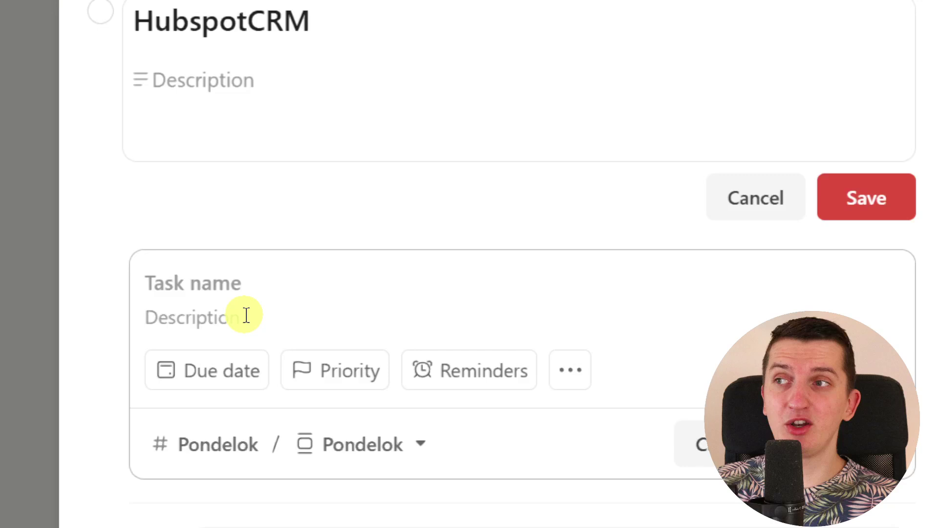
text(123)
key(Return)
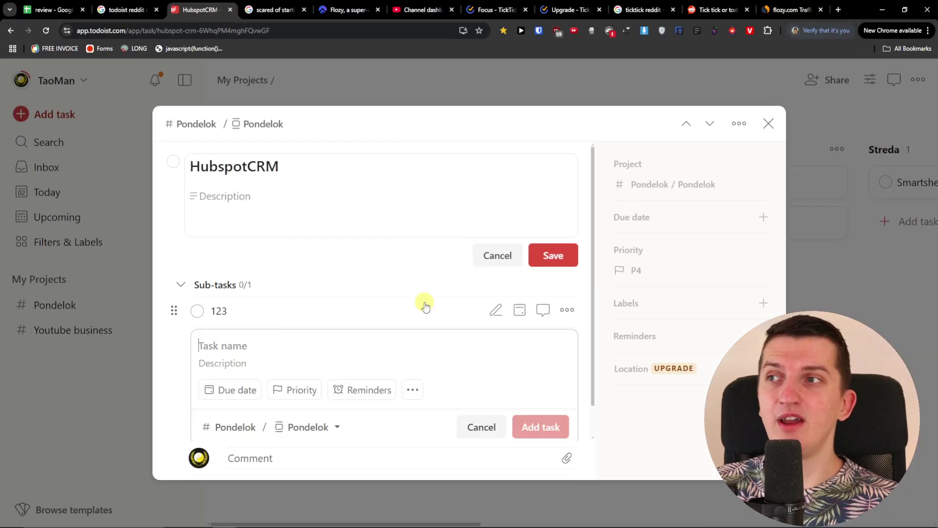
click(706, 375)
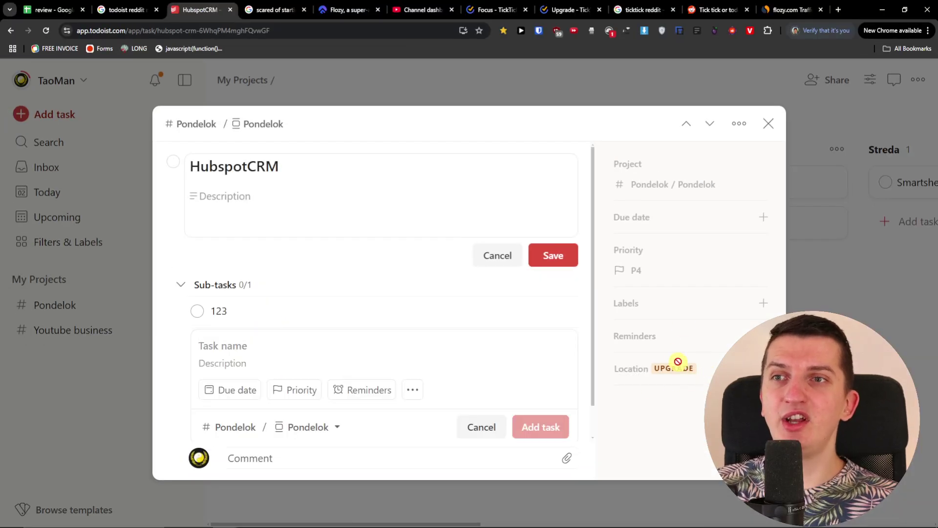
- Look at the new sub-task's date and priority options, then close the HubspotCRM details
click(236, 396)
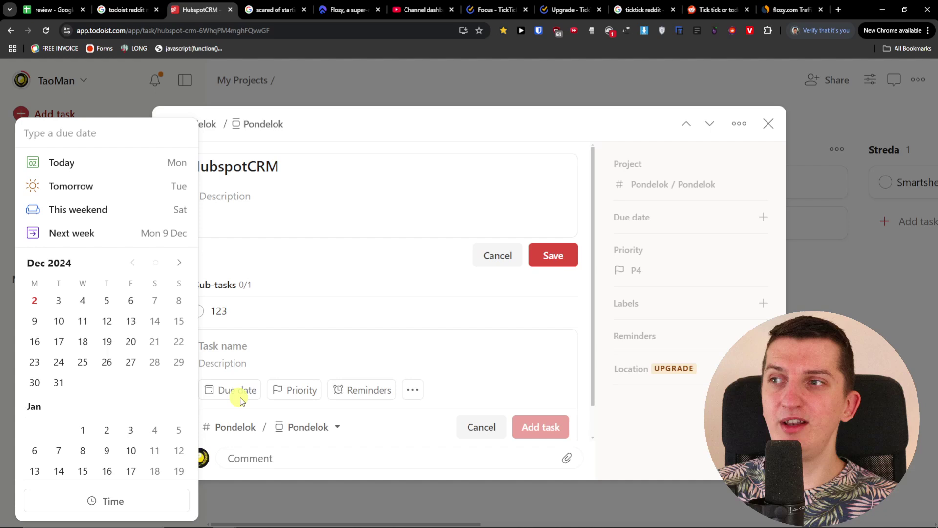
click(273, 391)
click(273, 391)
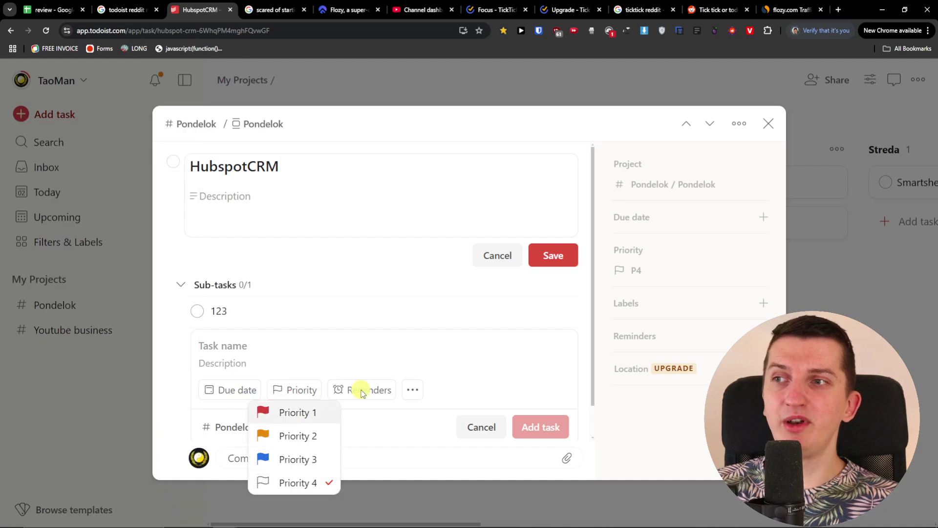
click(769, 122)
- Set systeme.io due Tomorrow with the red Priority 1 flag
click(769, 122)
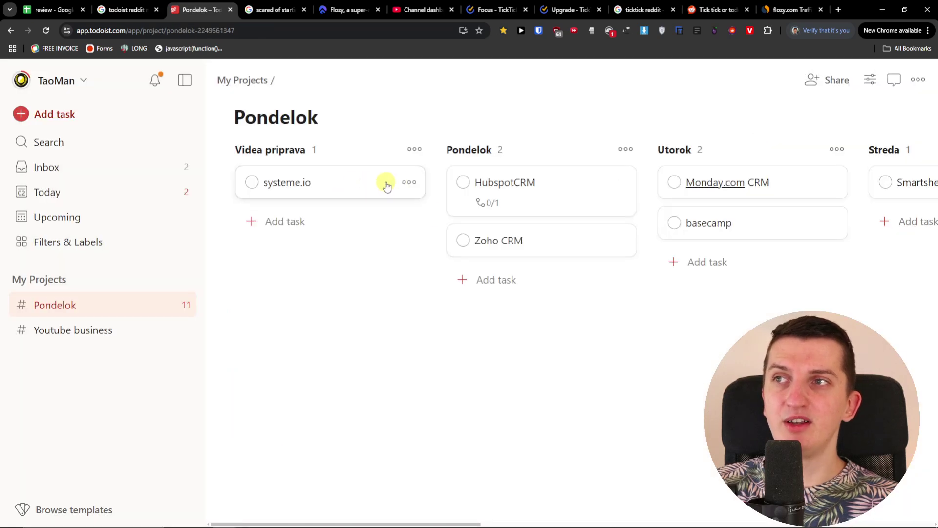
click(409, 181)
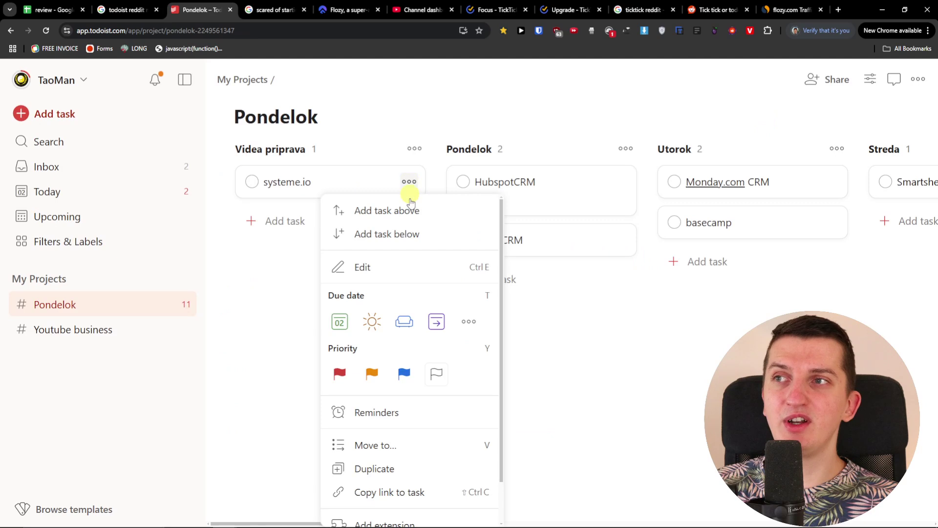
click(372, 323)
click(408, 182)
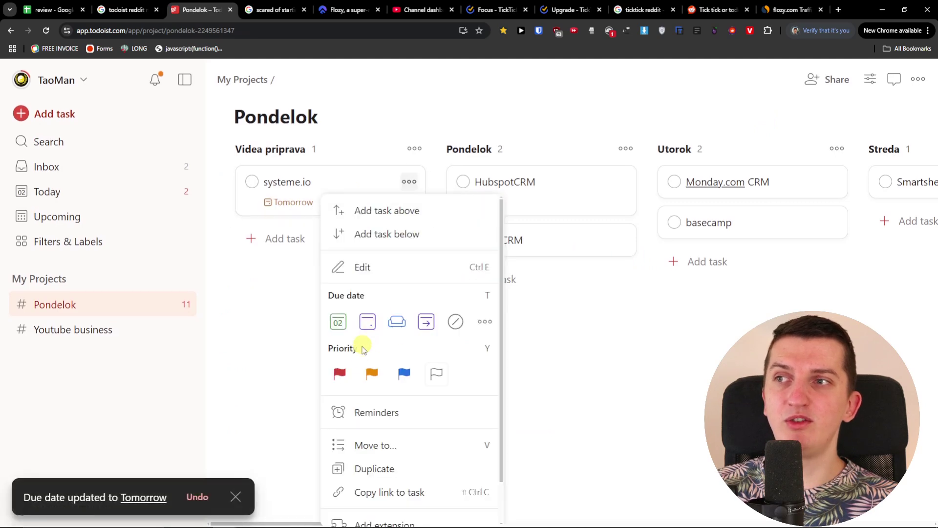
click(340, 374)
click(407, 182)
- Close the task actions and switch the Pondelok project to List view
scroll(377, 370, down, 1)
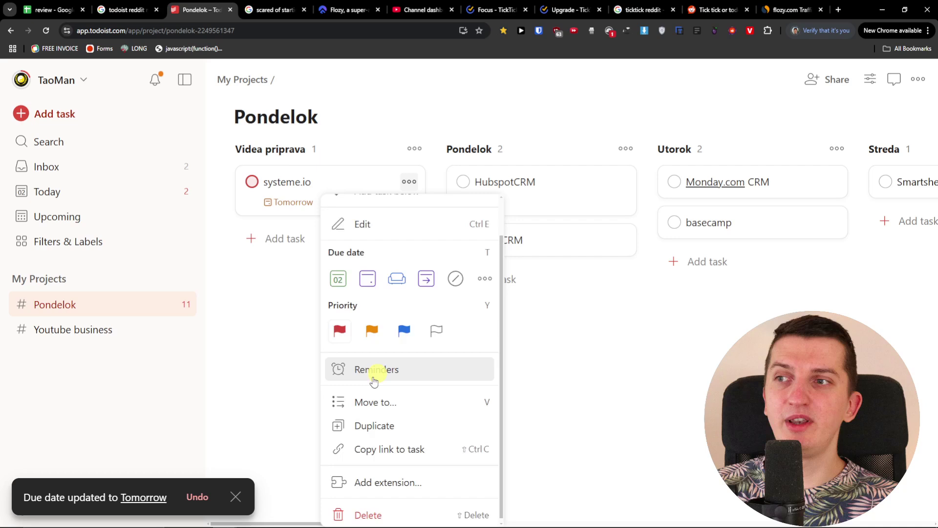
click(594, 380)
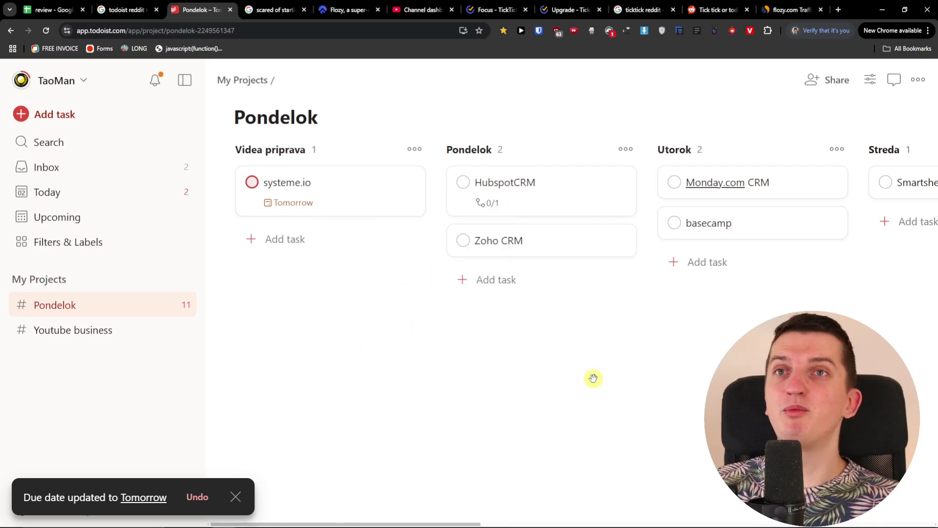
click(870, 80)
click(756, 156)
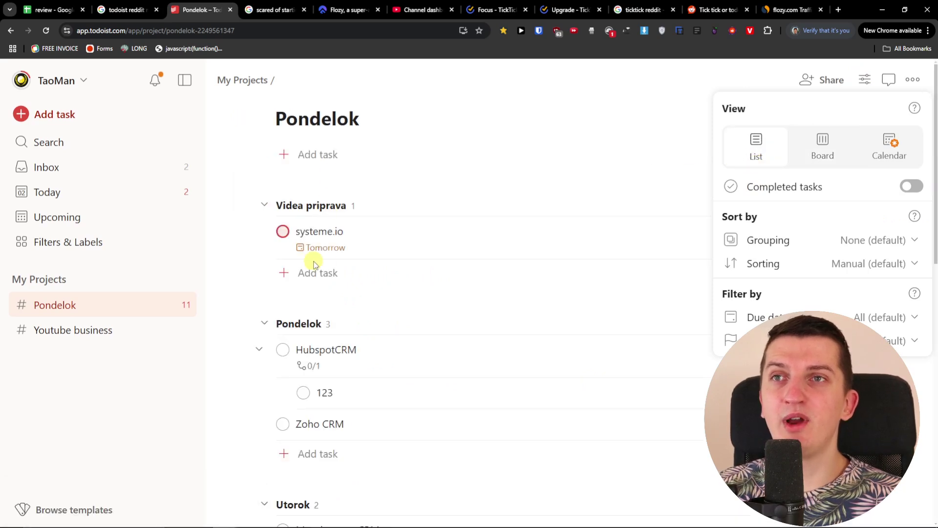
click(904, 157)
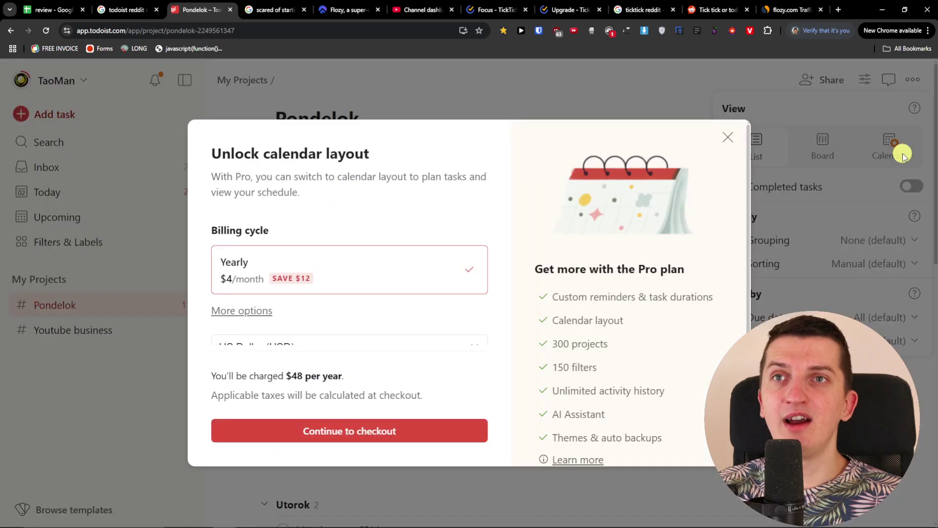
scroll(347, 235, down, 1)
scroll(350, 238, up, 1)
scroll(350, 238, down, 1)
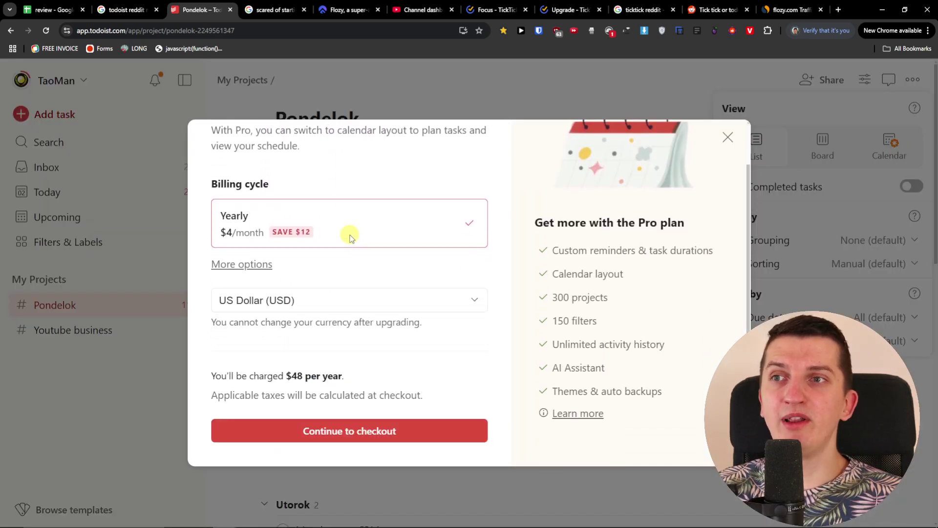
drag(548, 251, 728, 252)
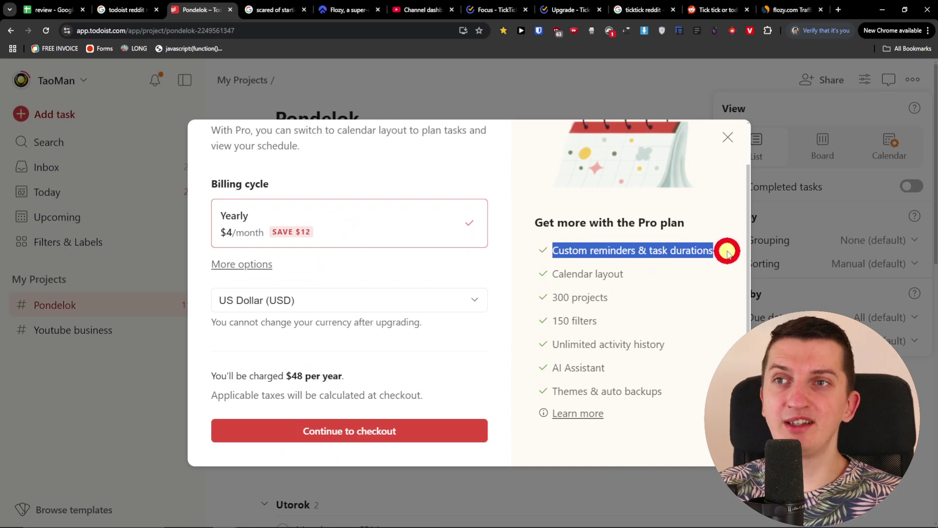
drag(551, 299, 635, 300)
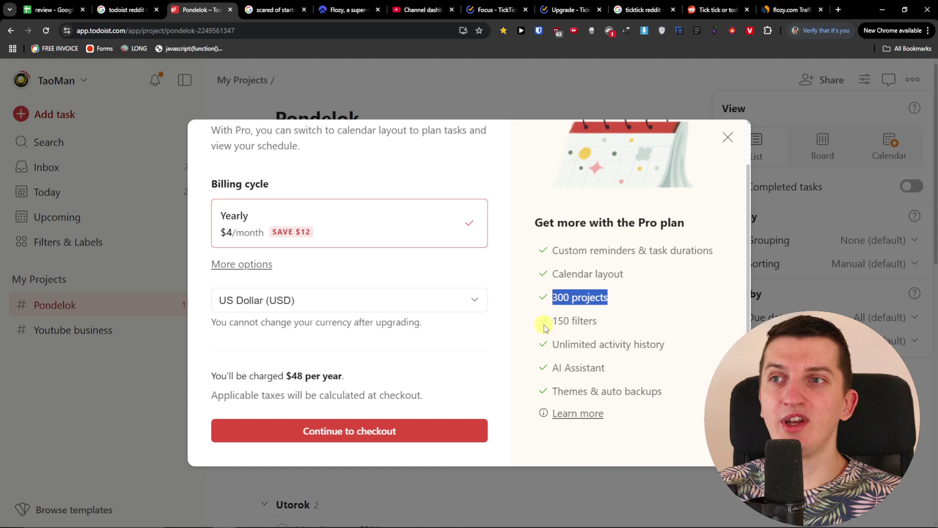
drag(548, 322, 622, 321)
drag(553, 345, 688, 351)
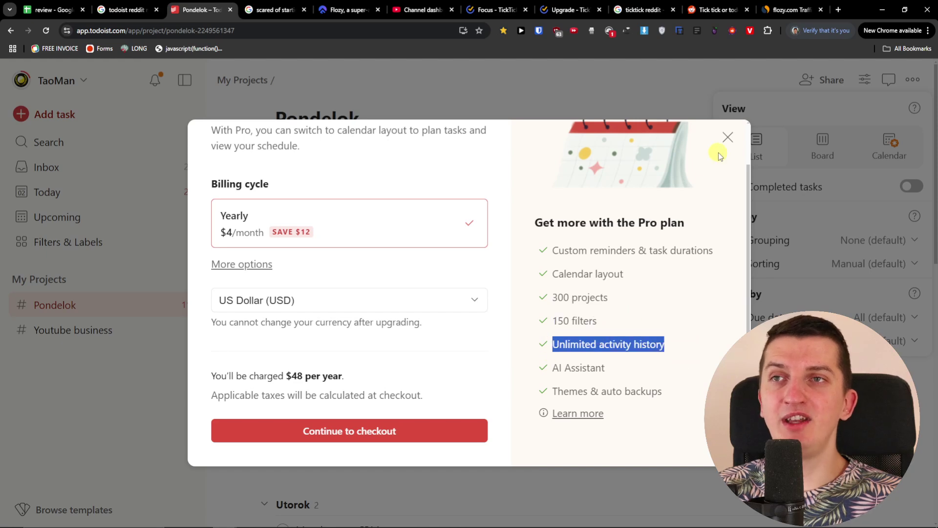
click(728, 139)
- Switch Pondelok back to Board layout after toggling List, then open the account menu
click(550, 335)
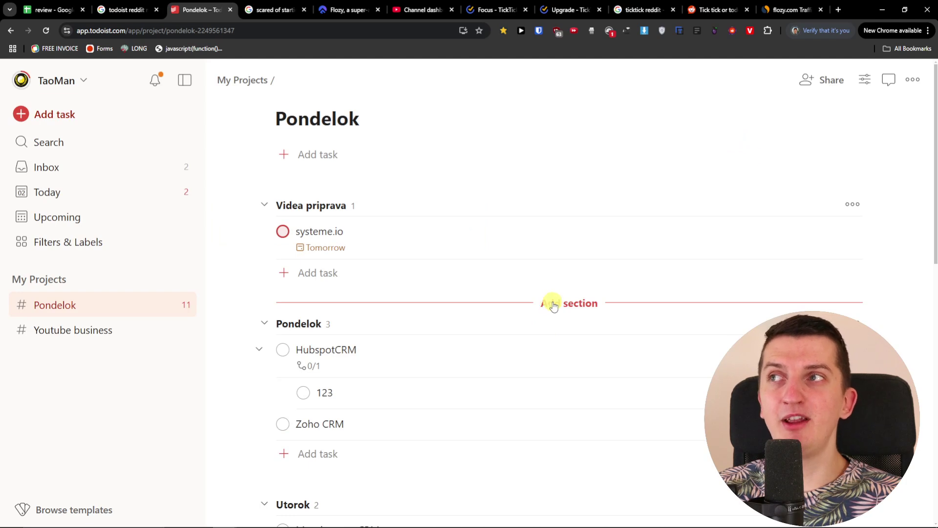
click(865, 79)
click(830, 147)
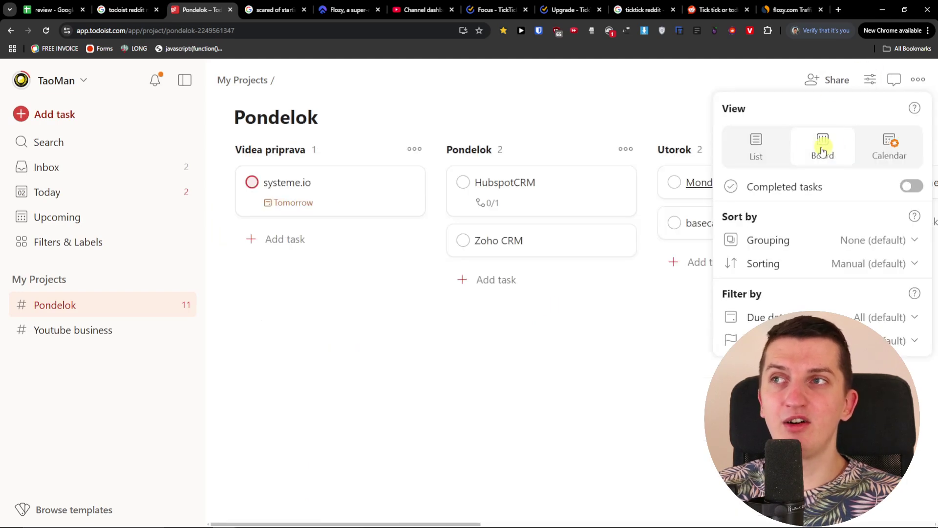
click(766, 149)
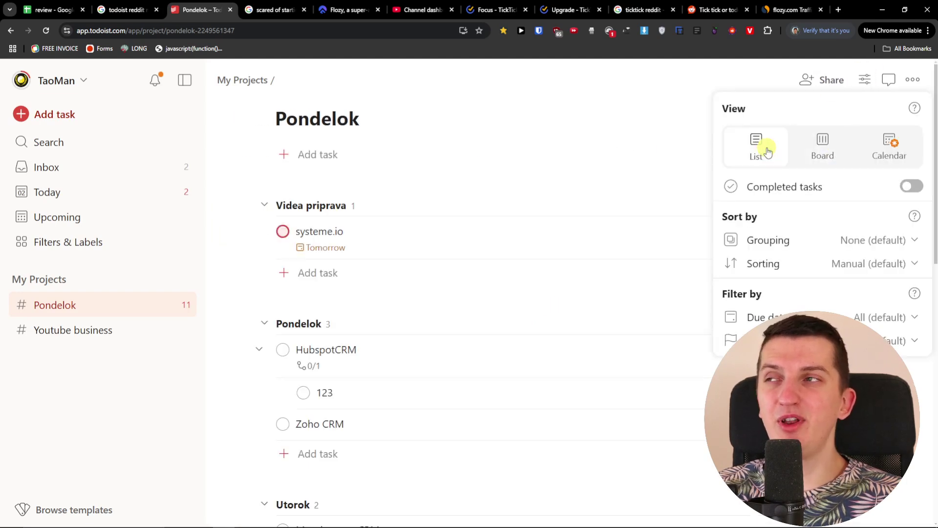
click(833, 152)
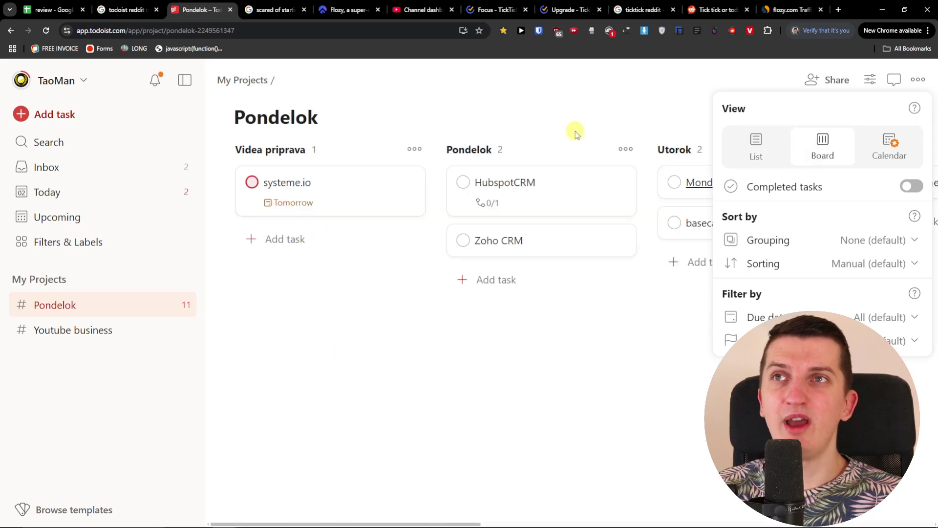
click(583, 133)
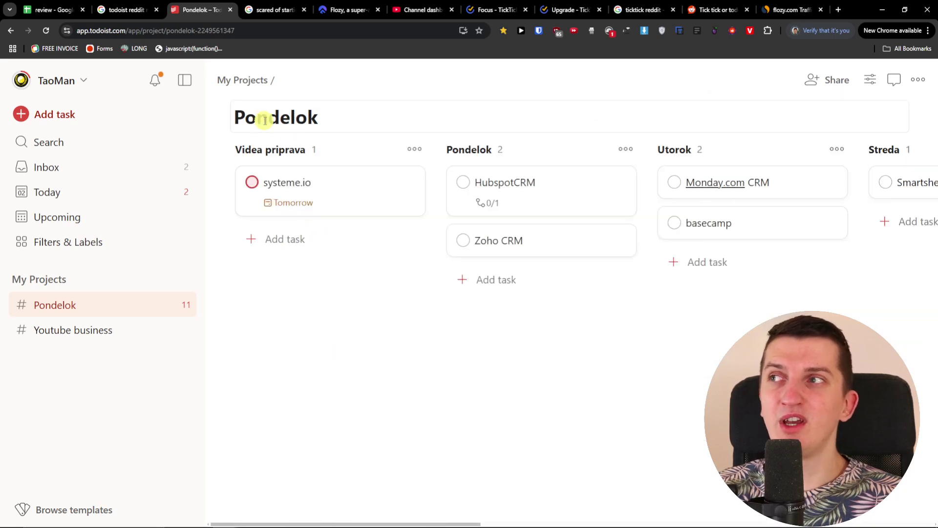
click(80, 84)
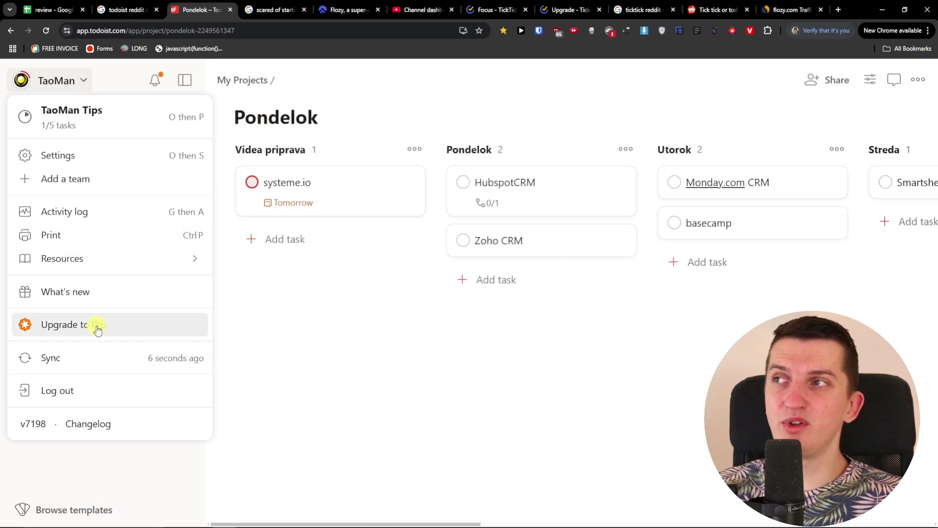
- View the Activity log with its Everyone filter, then open Settings from the account menu
click(102, 211)
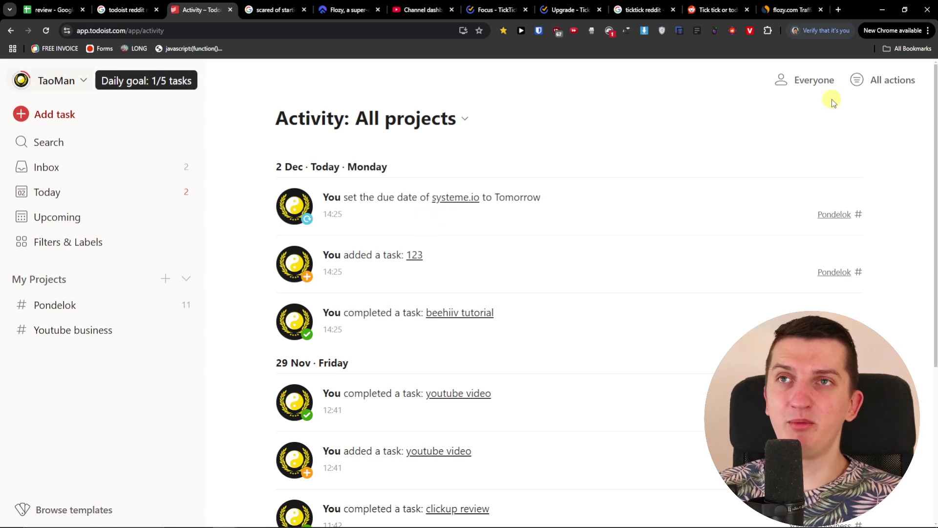
click(782, 80)
click(85, 80)
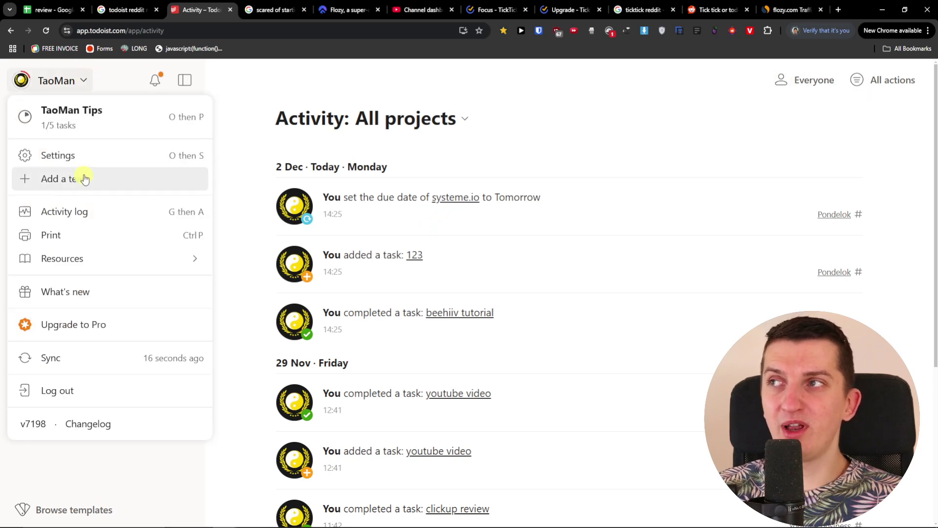
click(84, 156)
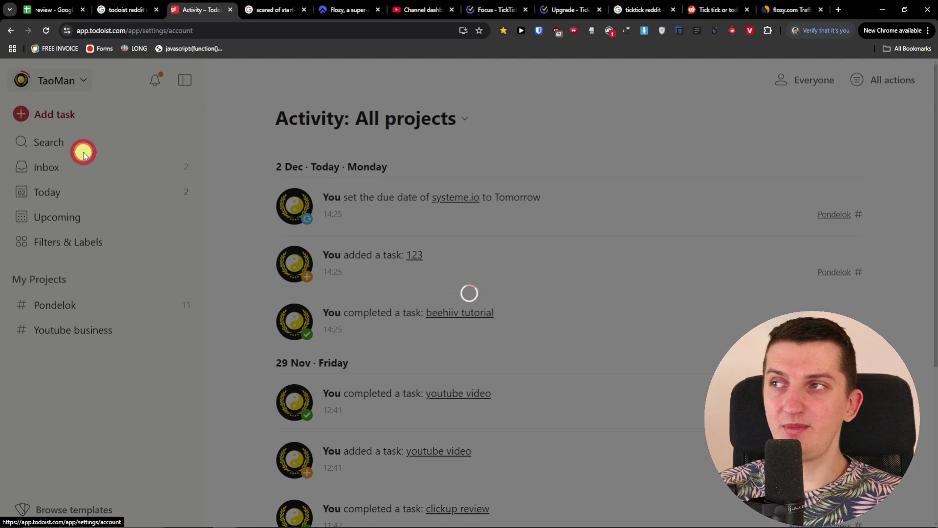
- Switch Todoist to the Dark theme after viewing Integrations, glance at Reminders, and close Settings
scroll(144, 231, down, 1)
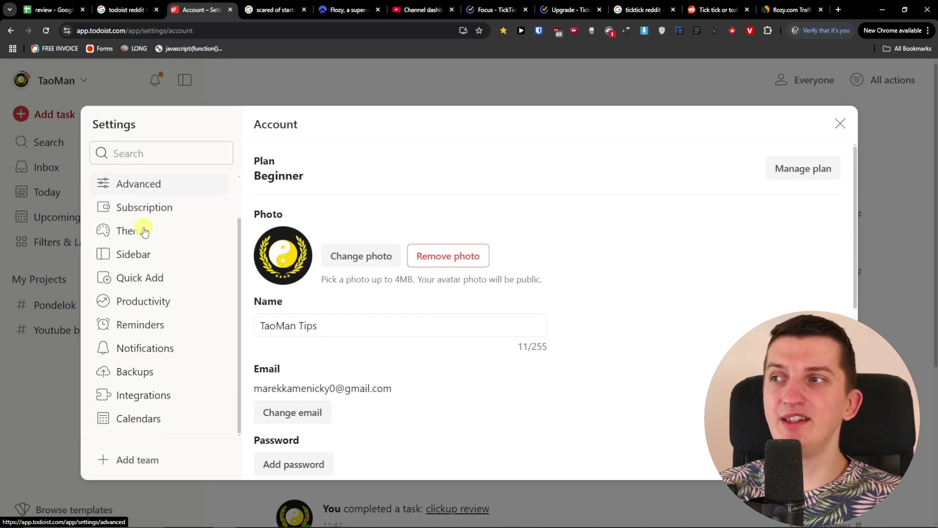
click(143, 396)
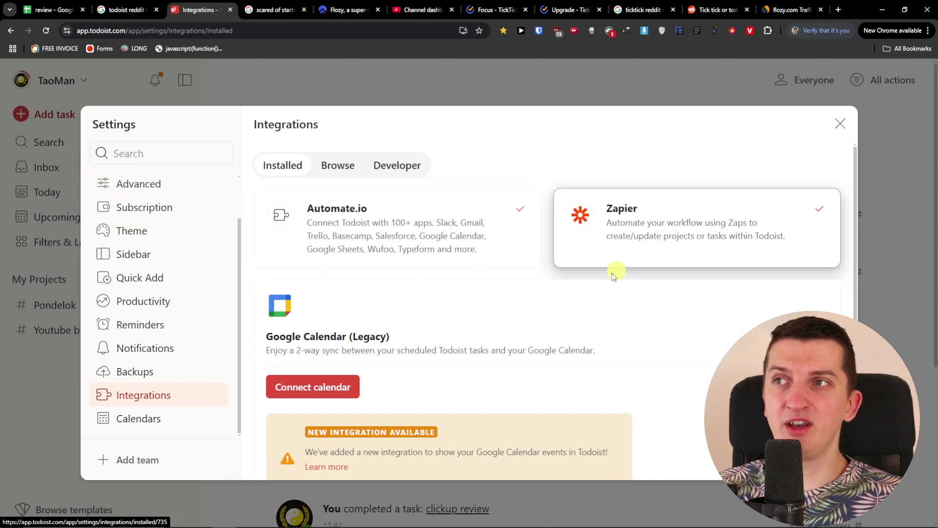
scroll(614, 275, down, 5)
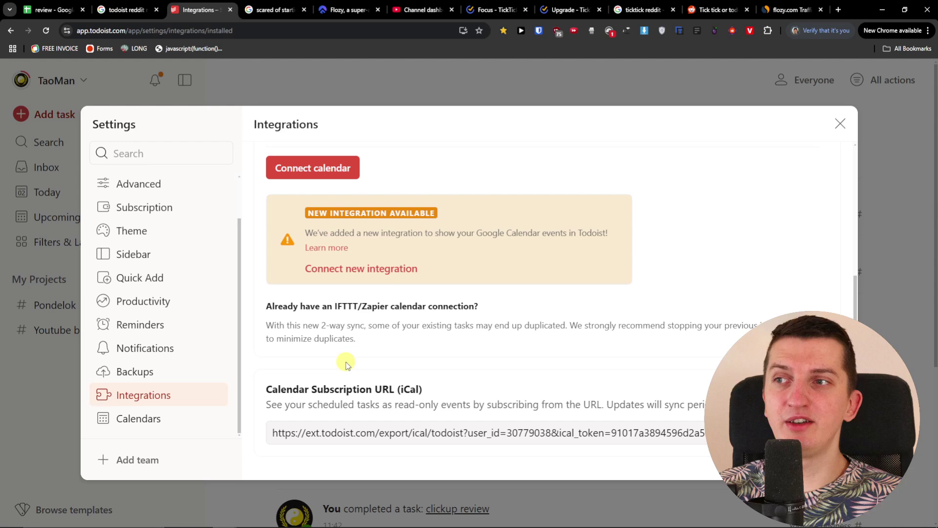
scroll(272, 335, up, 2)
click(121, 232)
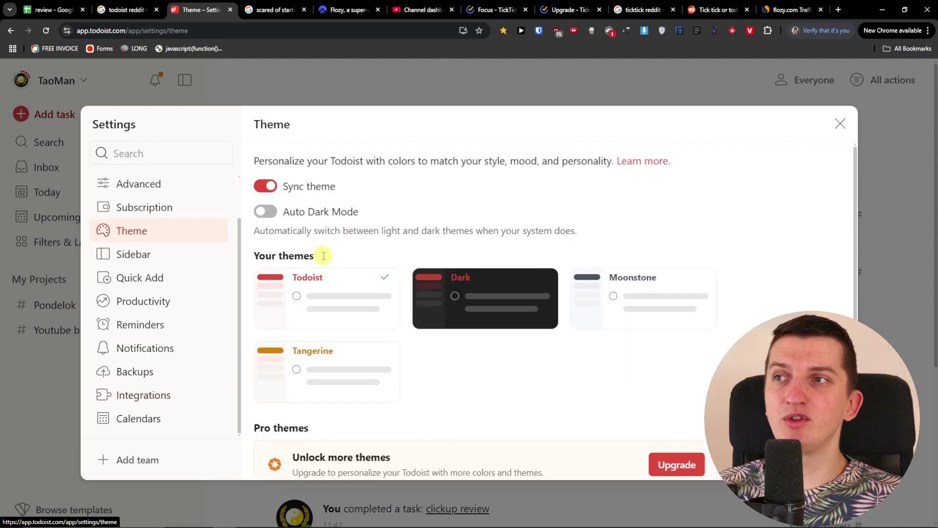
click(453, 300)
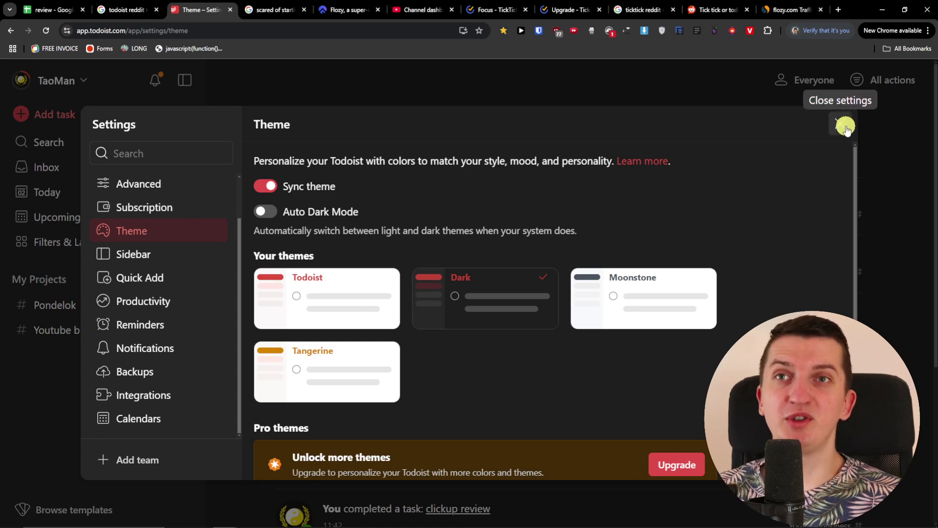
click(155, 326)
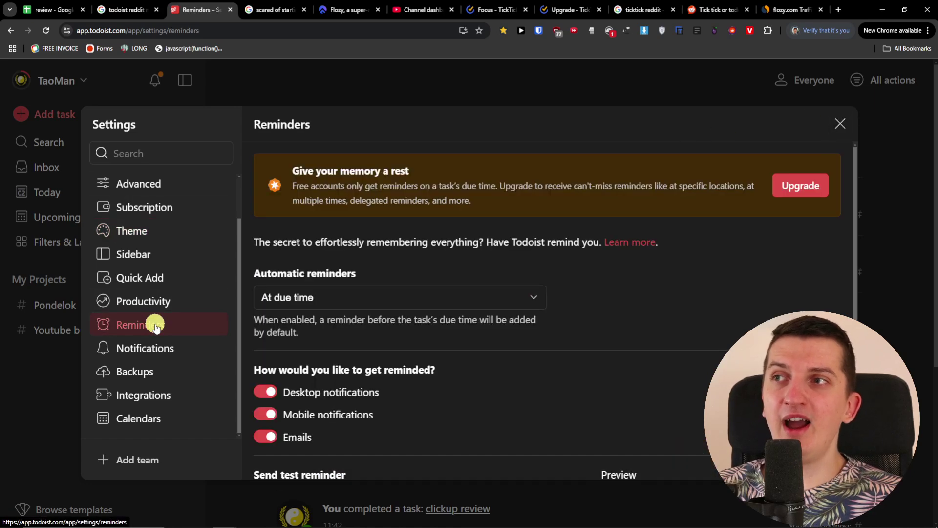
click(840, 124)
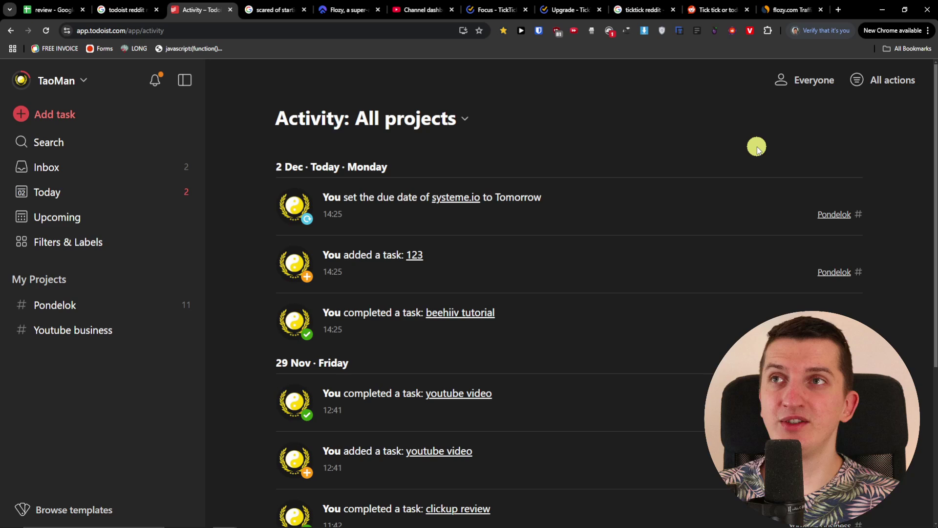
- View TickTick's Pomodoro timer and habit tracker, then open Todoist's Zoho CRM task for editing
click(495, 10)
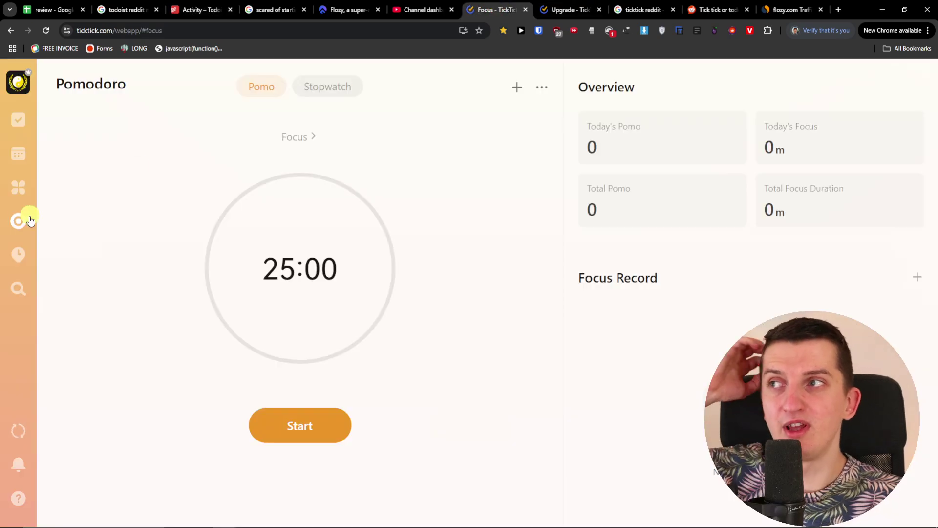
click(26, 257)
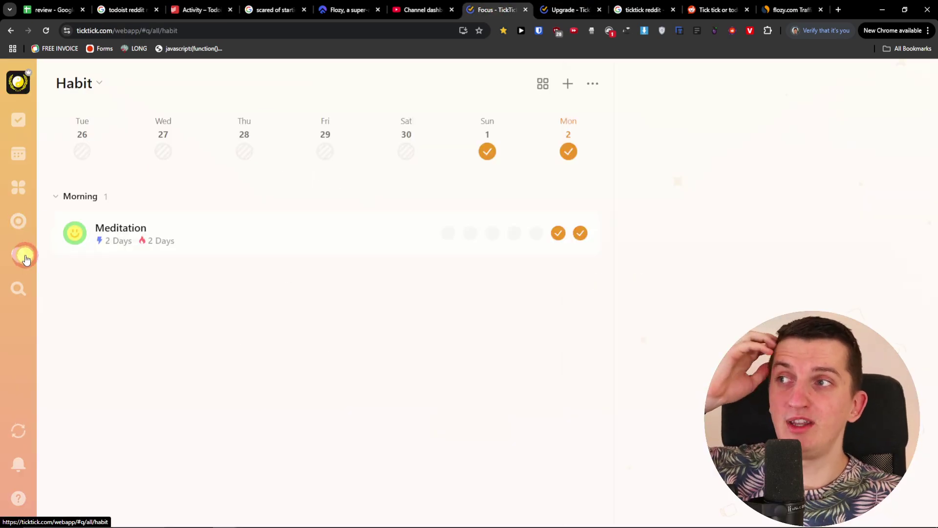
click(202, 9)
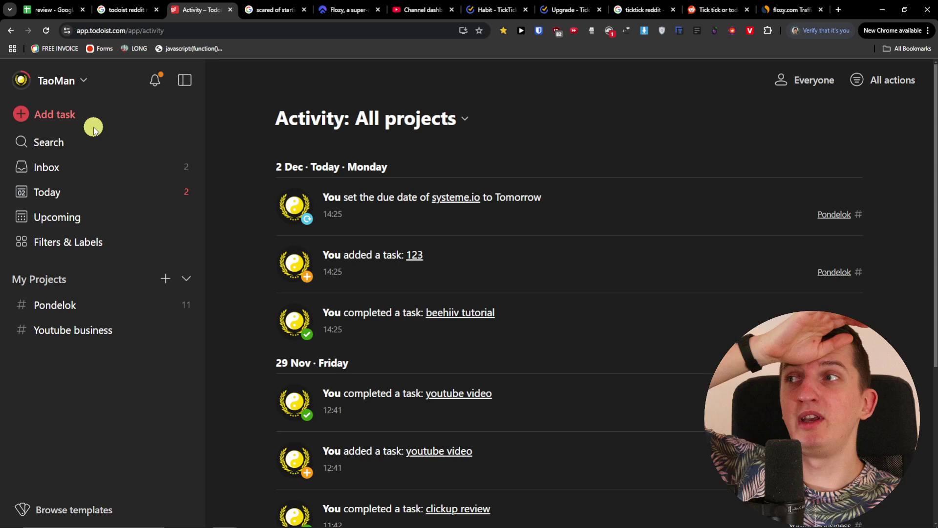
click(112, 308)
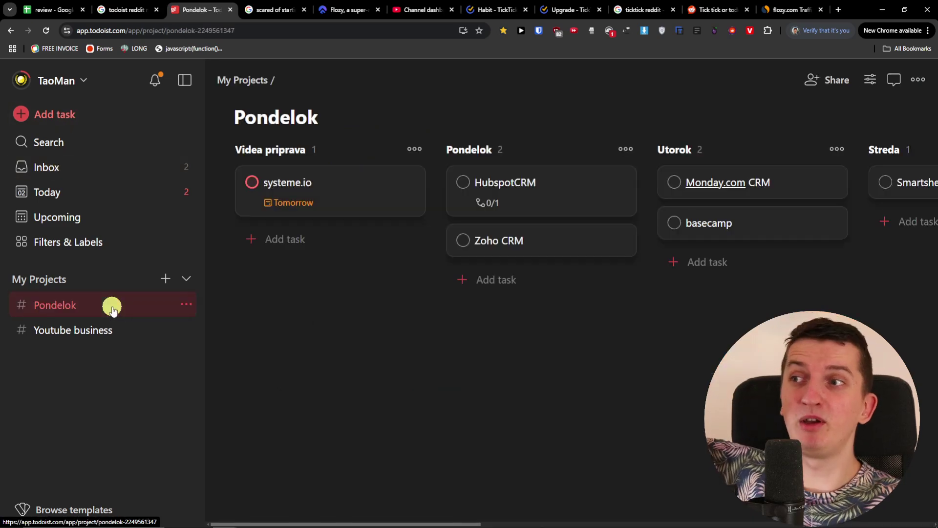
click(509, 244)
click(236, 184)
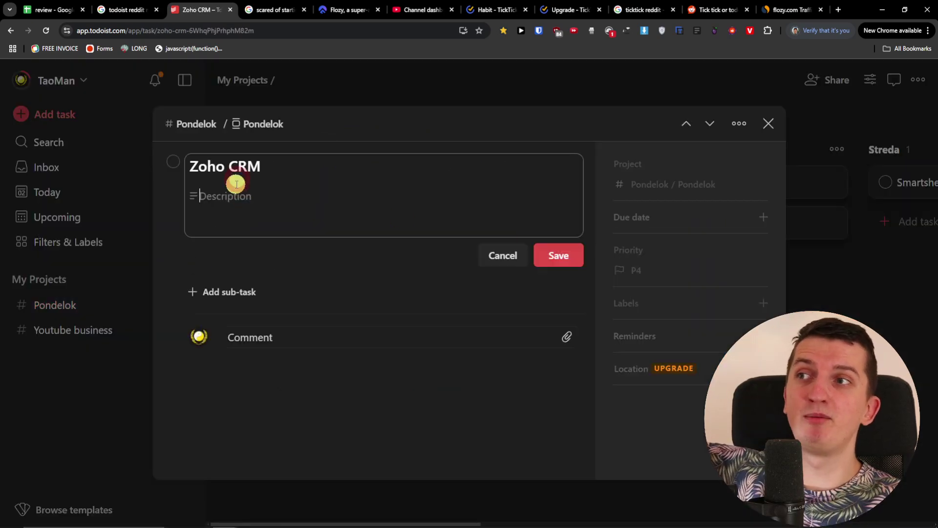
- Open TickTick's 'Welcome to TickTick' task, clear its description, and type / for the block menu
click(491, 9)
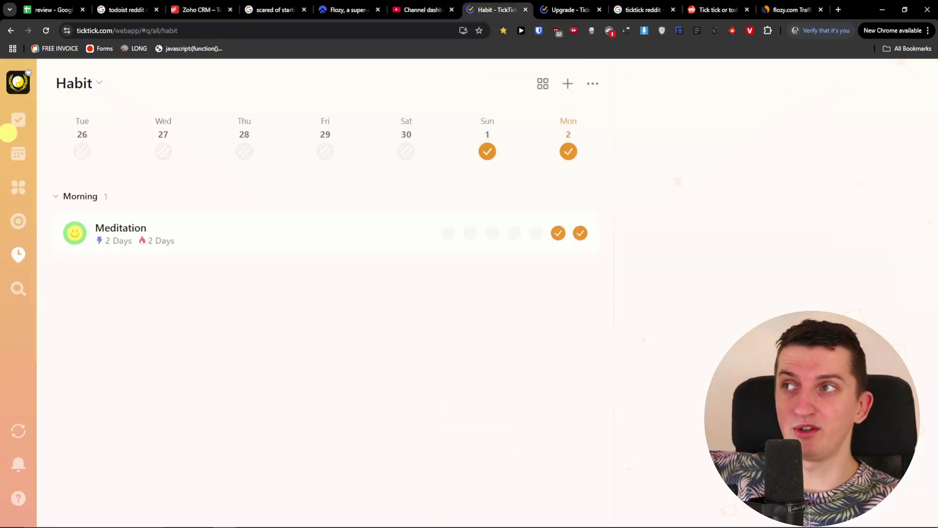
click(18, 121)
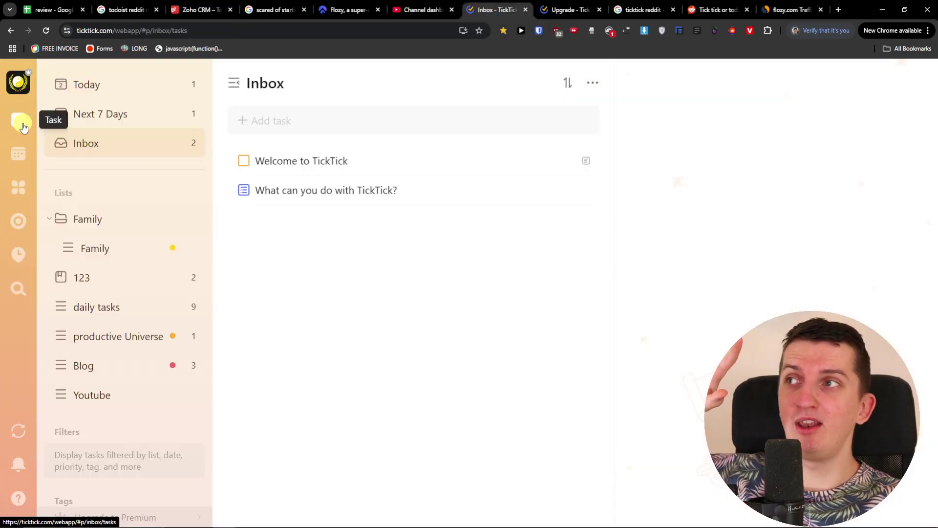
click(345, 161)
click(875, 273)
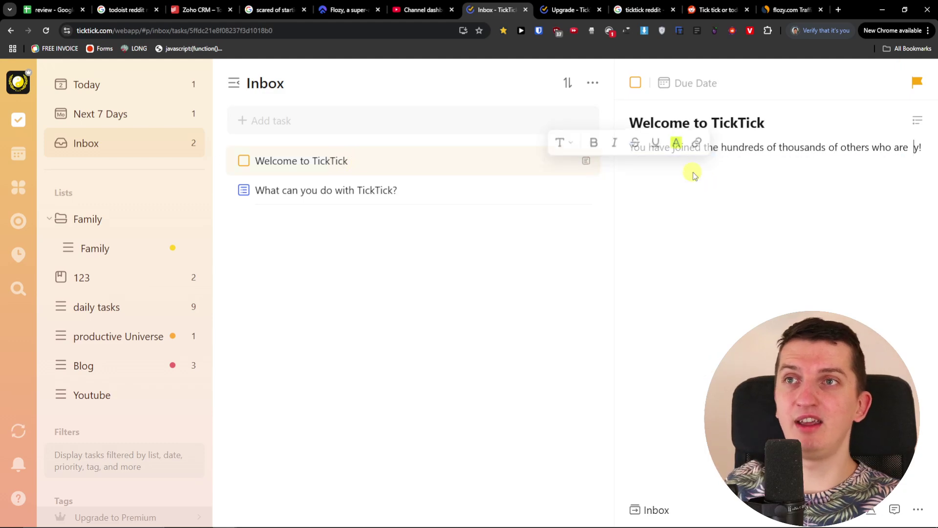
click(707, 161)
key(ctrl+a)
key(BackSpace)
text(/)
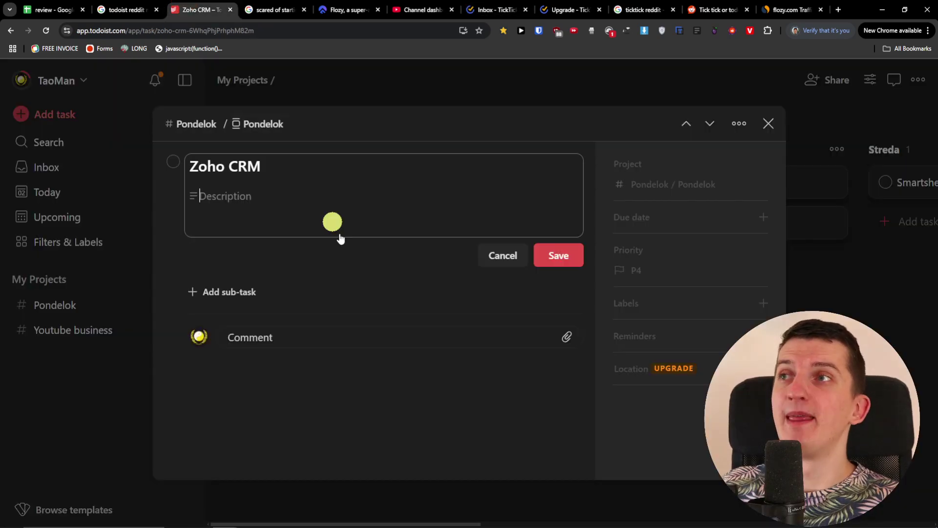
click(318, 199)
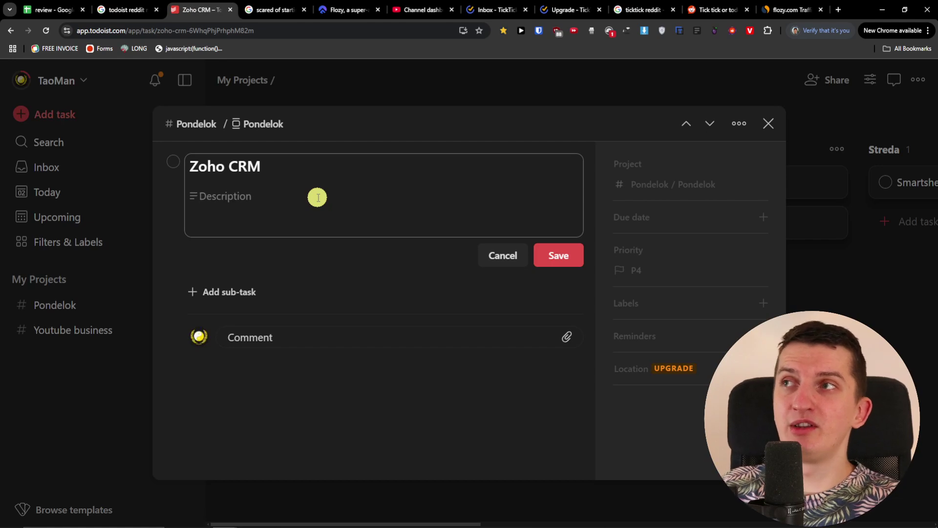
text(/)
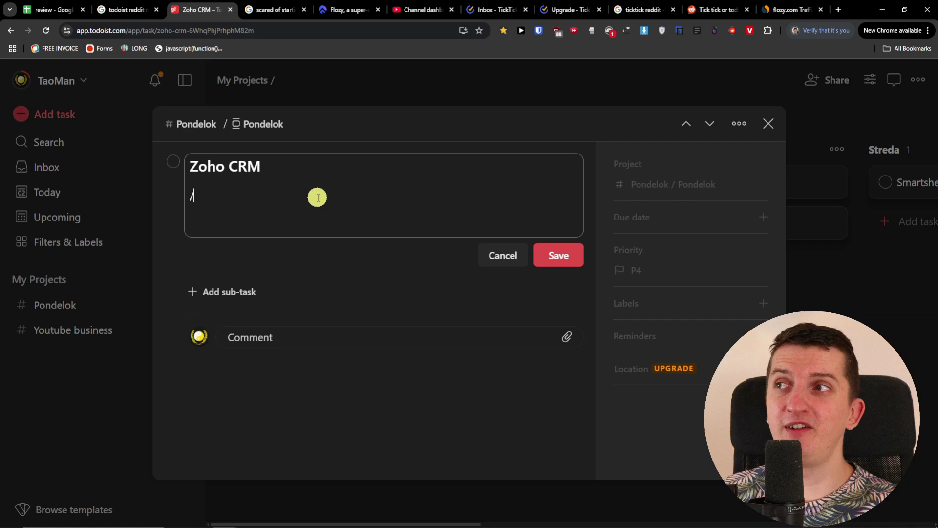
key(BackSpace)
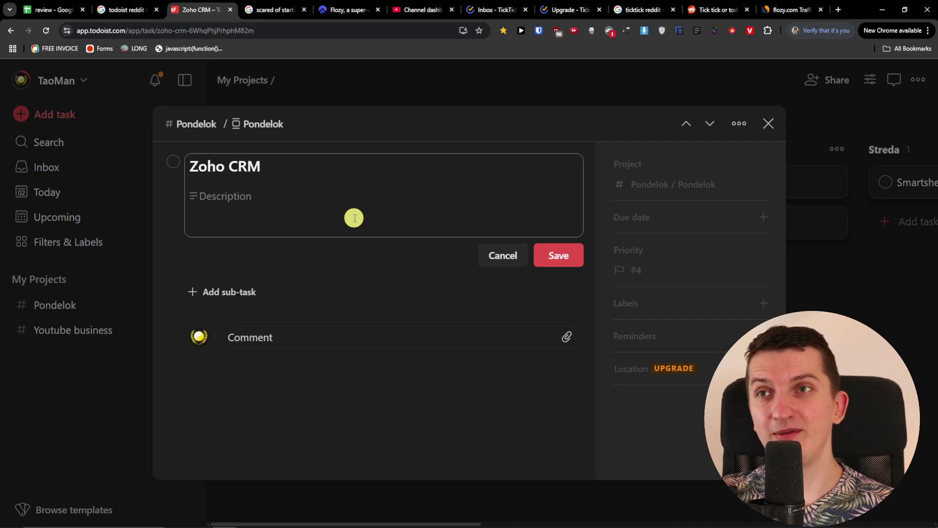
- Close the Zoho CRM task dialog, leaving its card in the Pondelok column
click(798, 126)
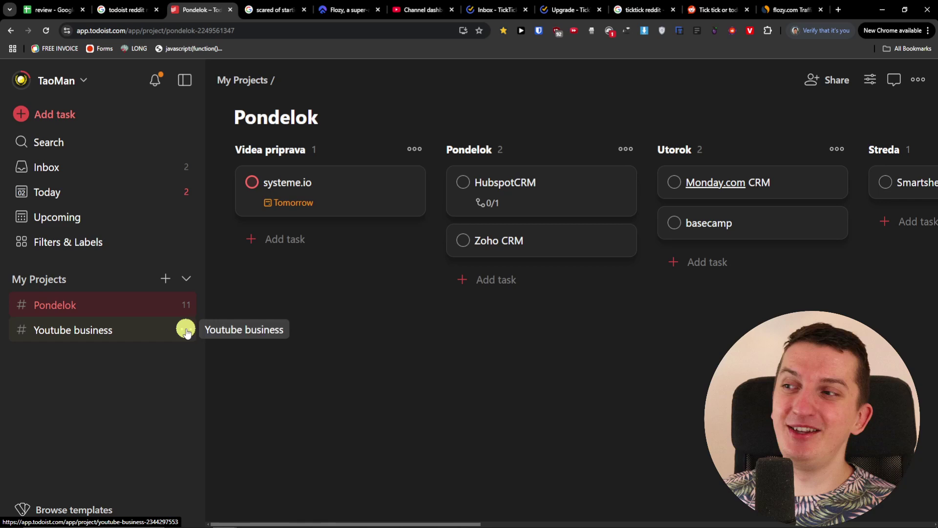
click(88, 509)
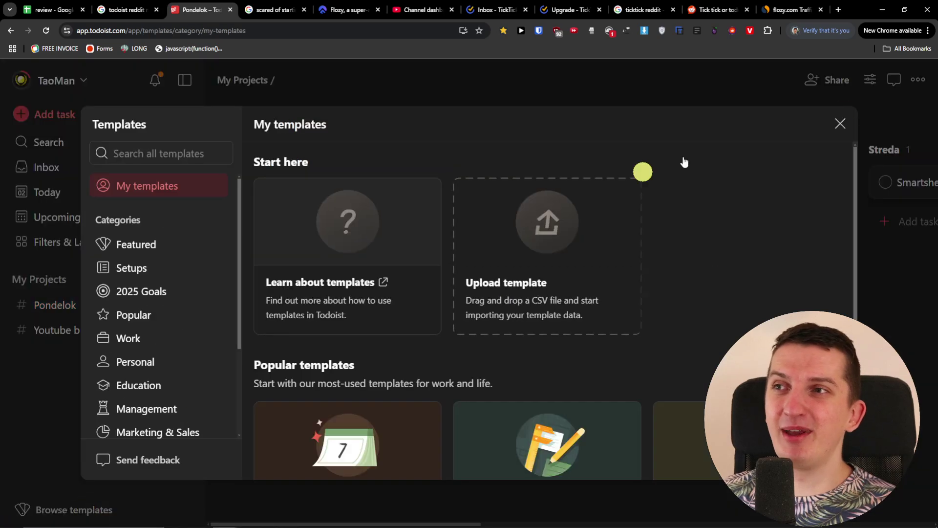
click(837, 124)
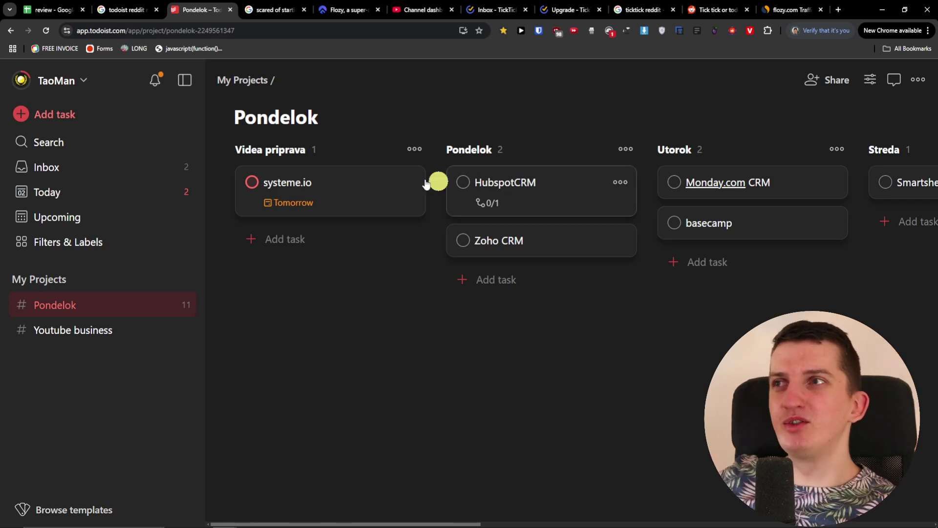
click(84, 81)
click(192, 337)
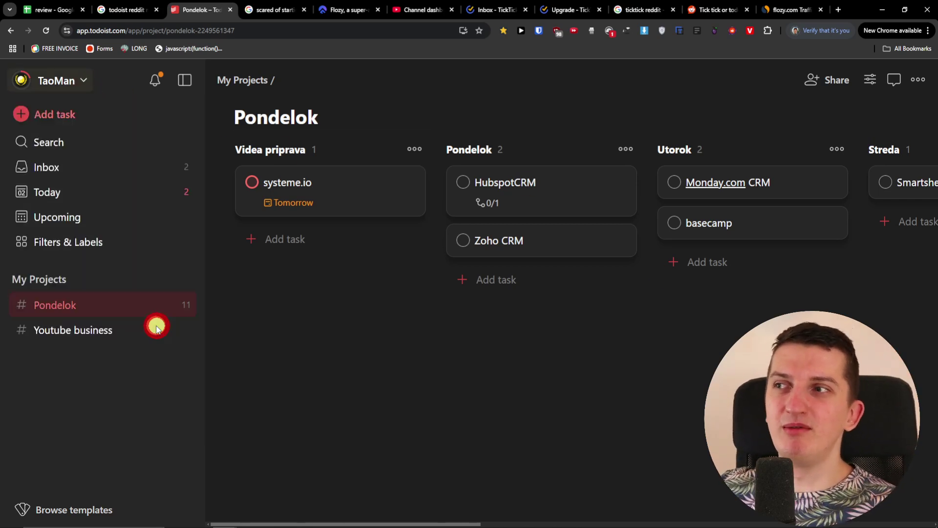
scroll(342, 293, down, 1)
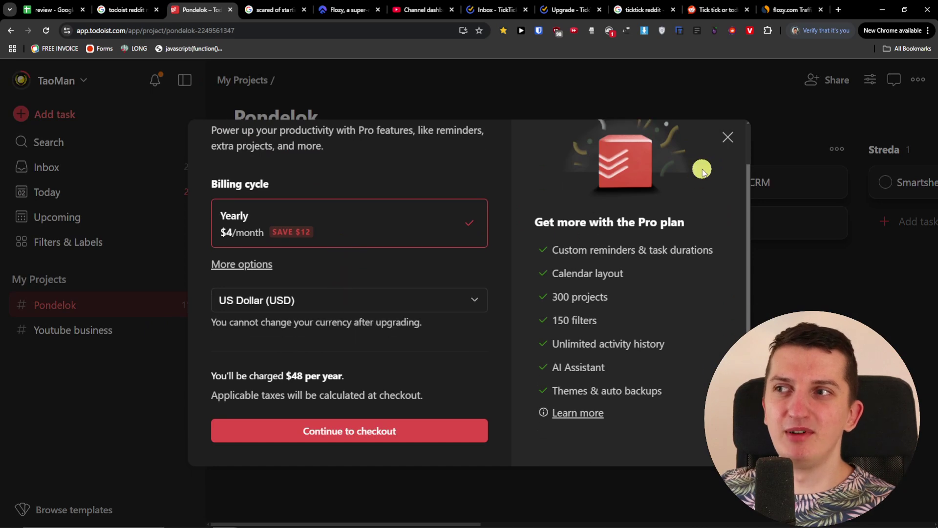
click(728, 137)
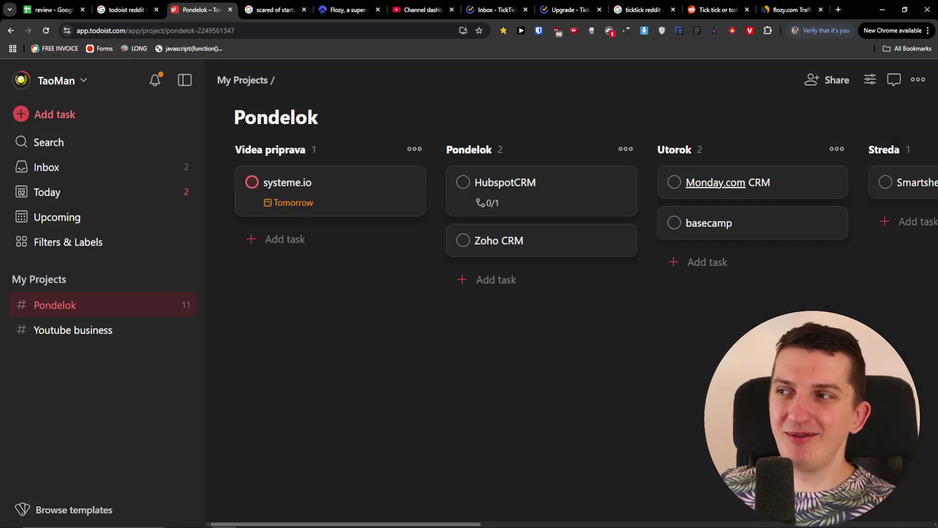